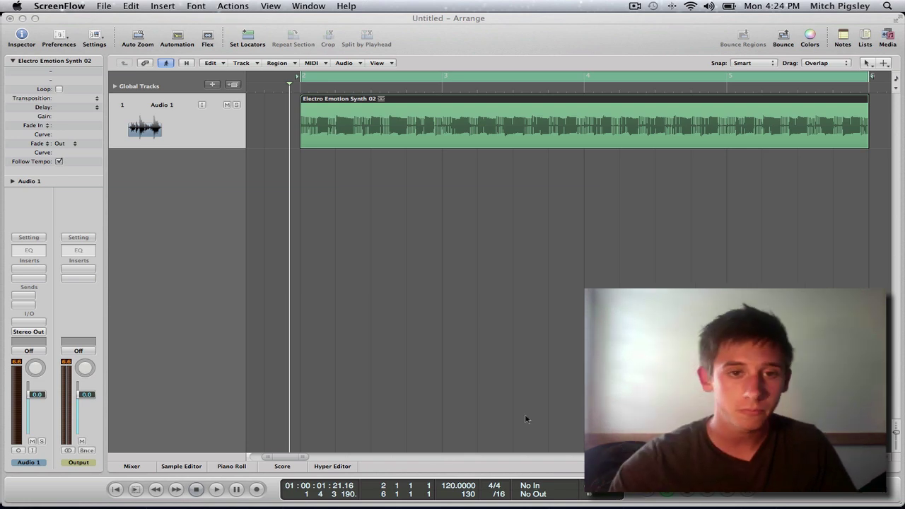
- Deselect and audition the Electro Emotion Synth 02 region, then switch to the Fade Tool
left_click(480, 296)
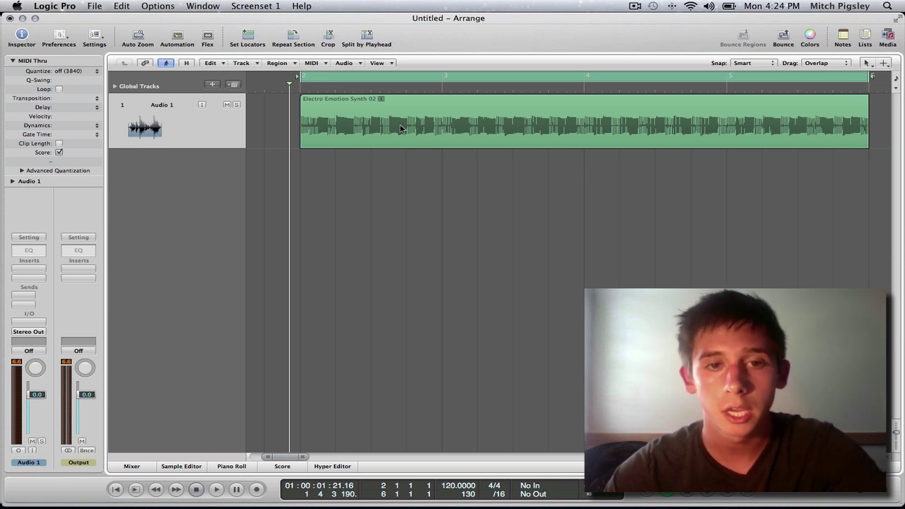
key("space")
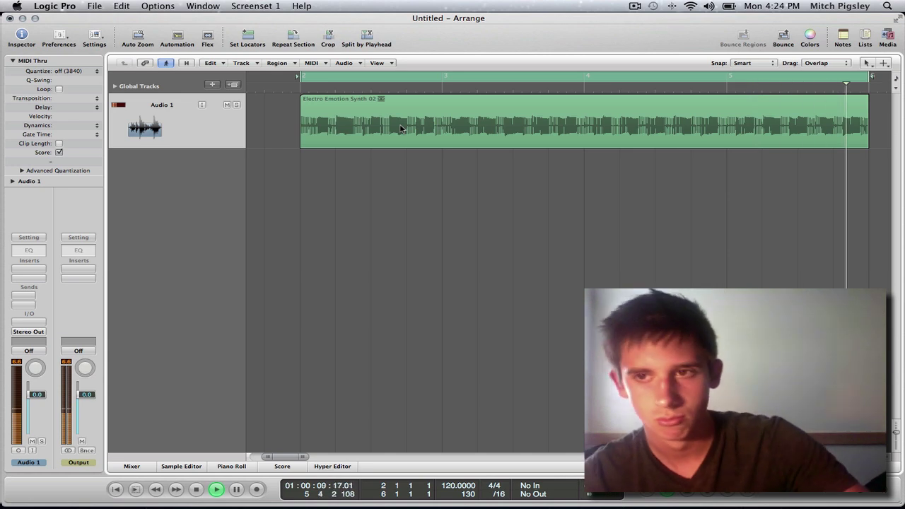
key("space")
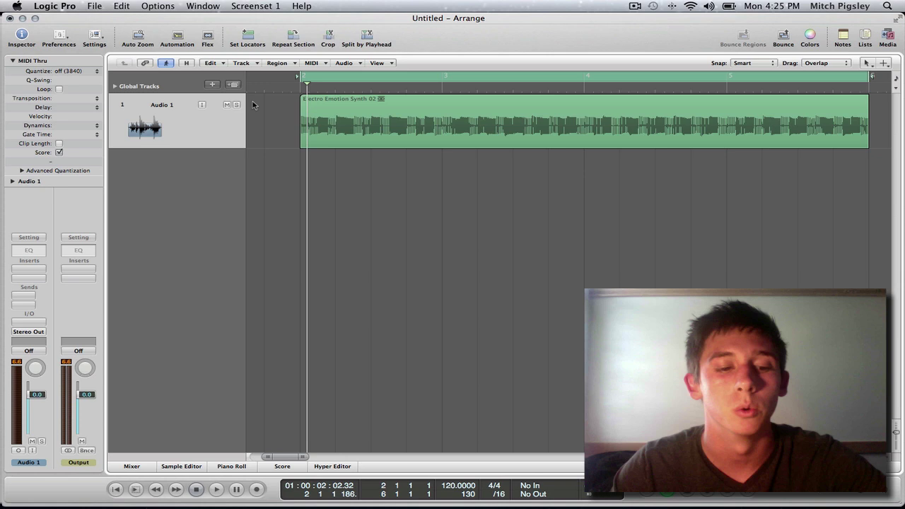
key("Escape")
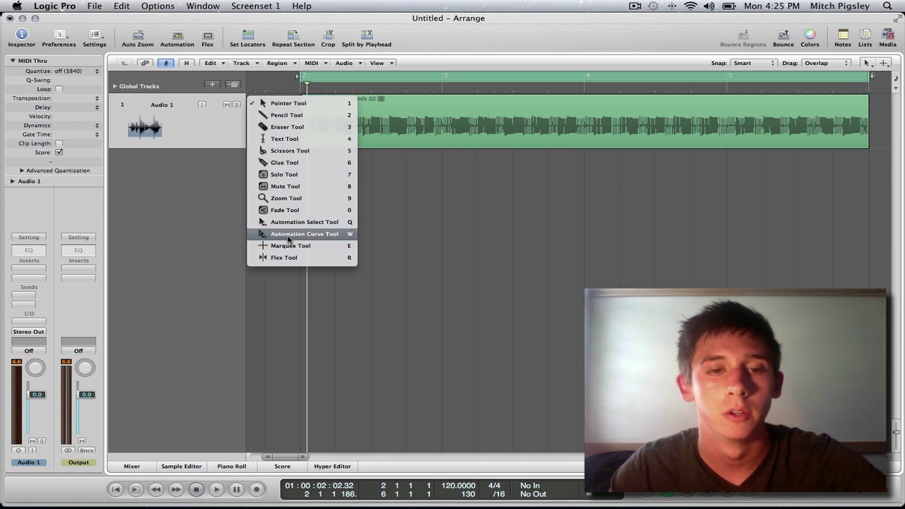
left_click(294, 211)
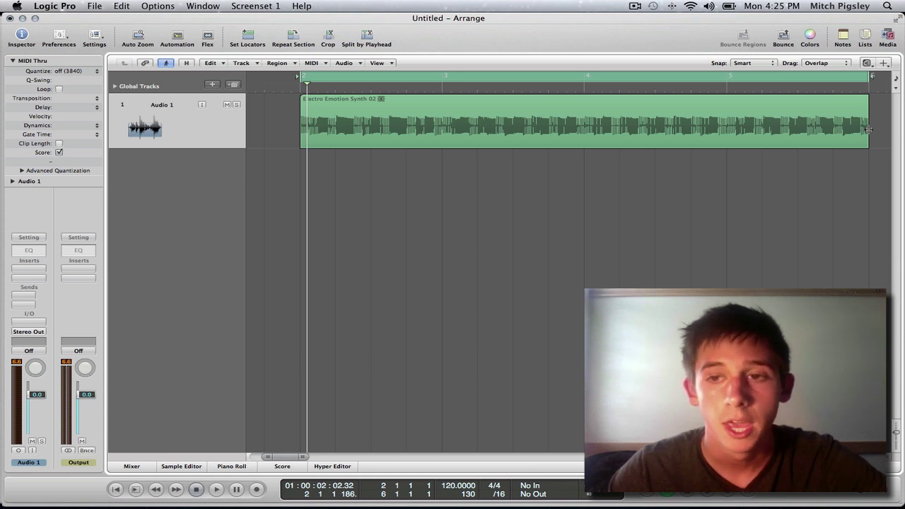
- Draw a 1052-length fade-in across the start of the Electro Emotion Synth 02 region and play it
left_click(301, 125)
left_click_drag(303, 124, 374, 122)
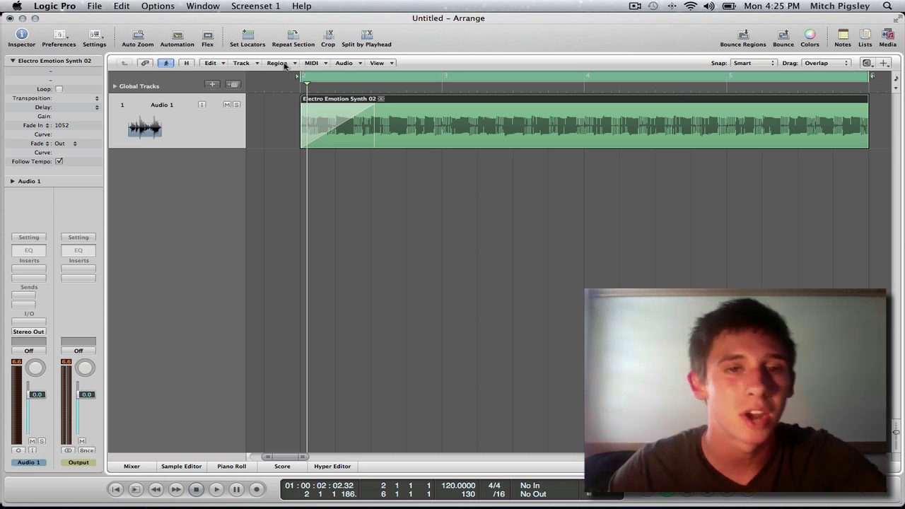
key("a")
key("a")
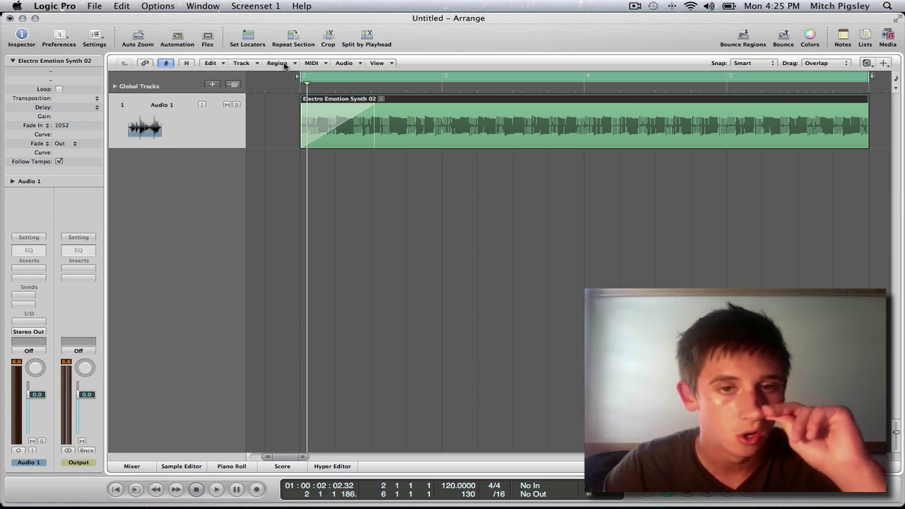
key("space")
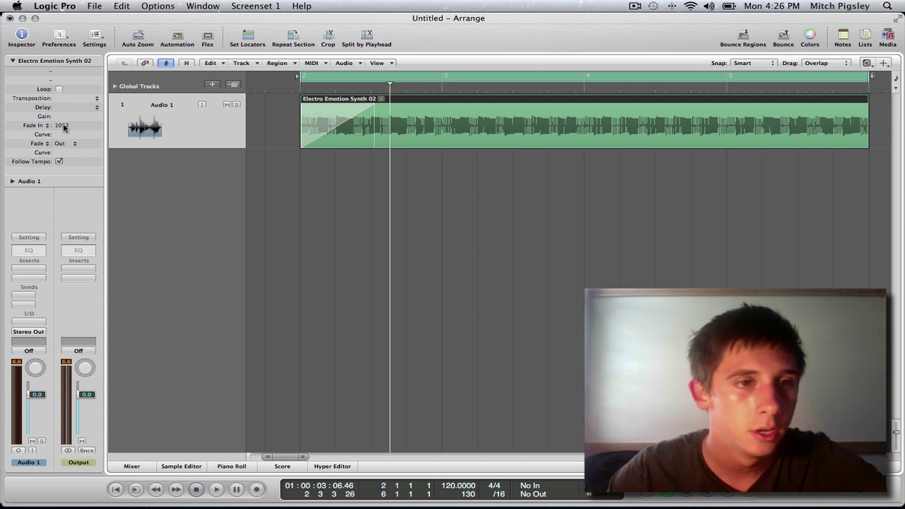
- Change the region's fade-in type to Speed Up in the Region Inspector and audition it
left_click(25, 126)
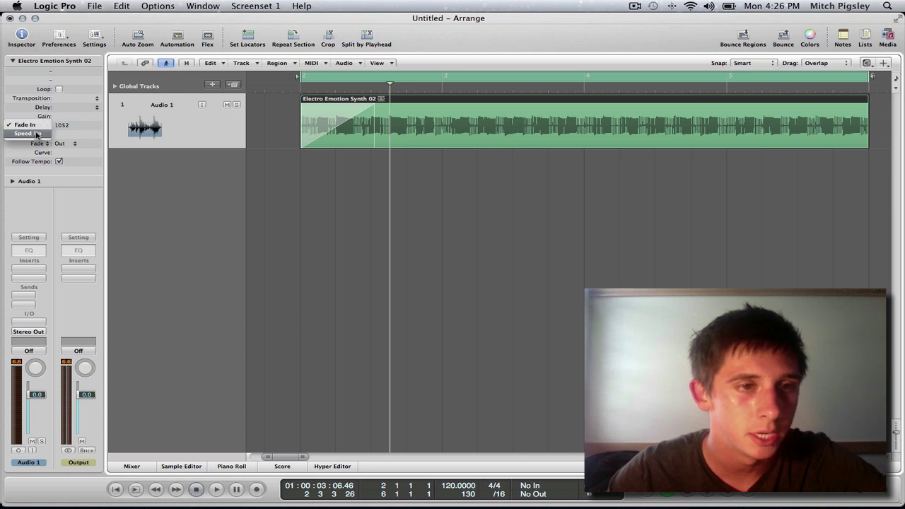
left_click(36, 133)
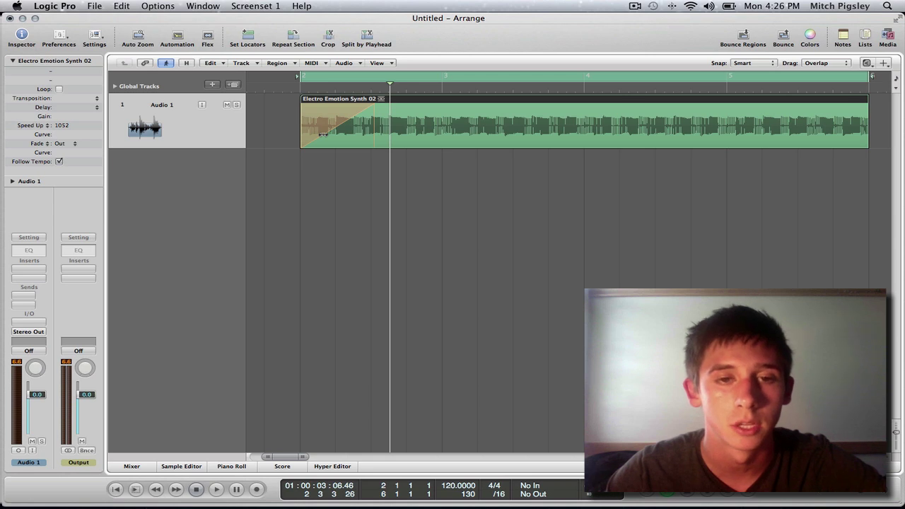
key("space")
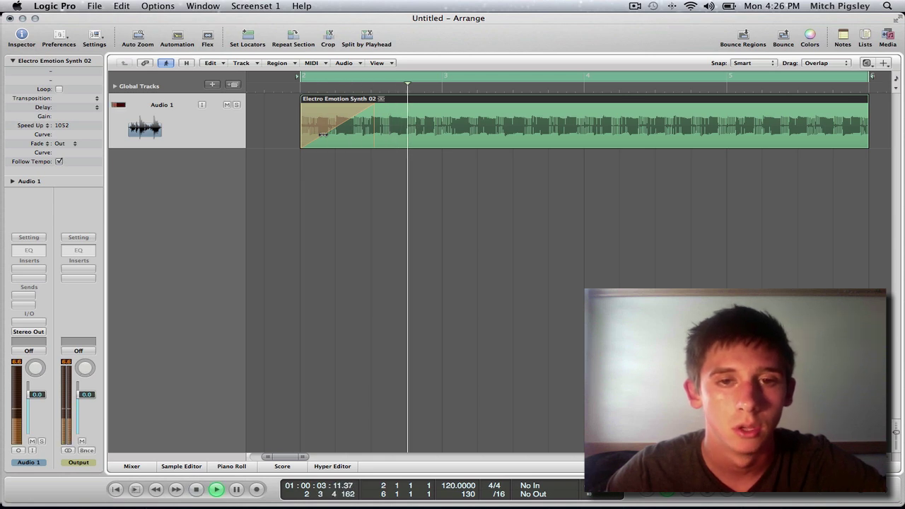
key("space")
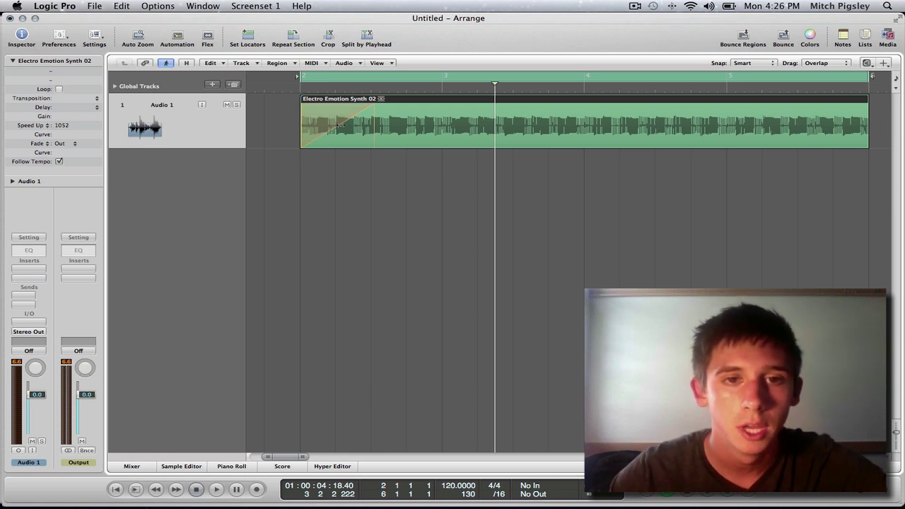
- Bend the opening Speed Up fade's curve to -36, auditioning each reshaping
left_click_drag(338, 124, 316, 121)
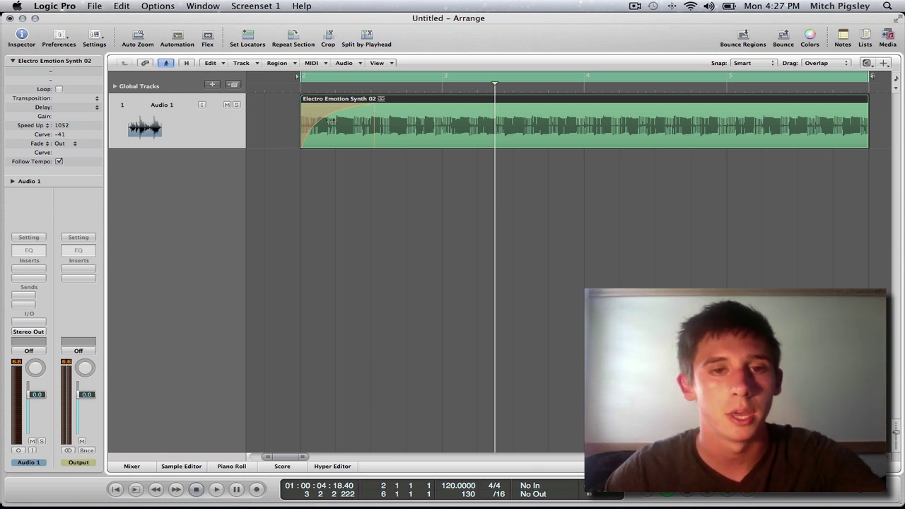
left_click_drag(369, 114, 221, 136)
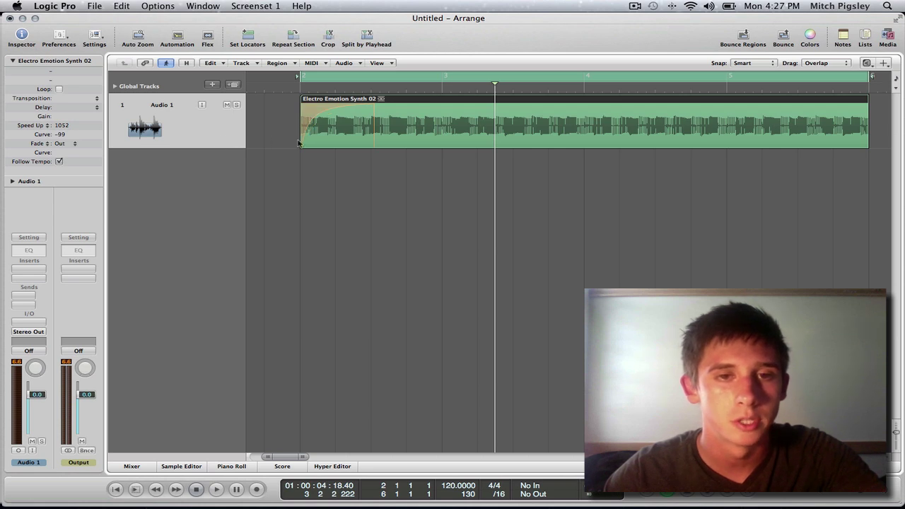
key("space")
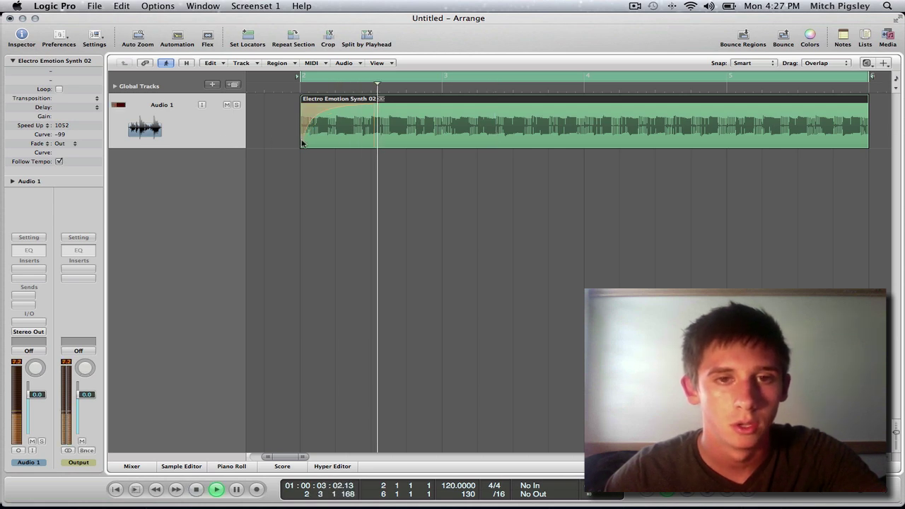
key("space")
left_click_drag(313, 133, 444, 186)
key("space")
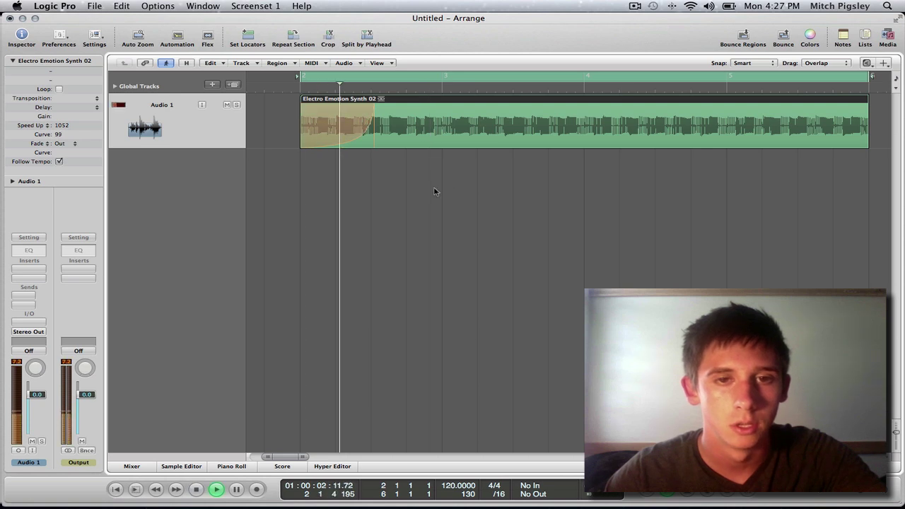
key("space")
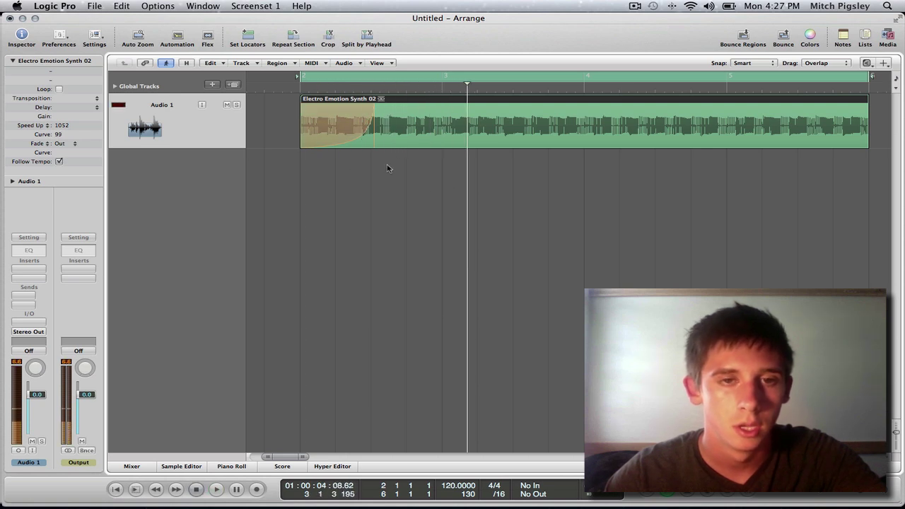
left_click_drag(328, 132, 300, 122)
key("space")
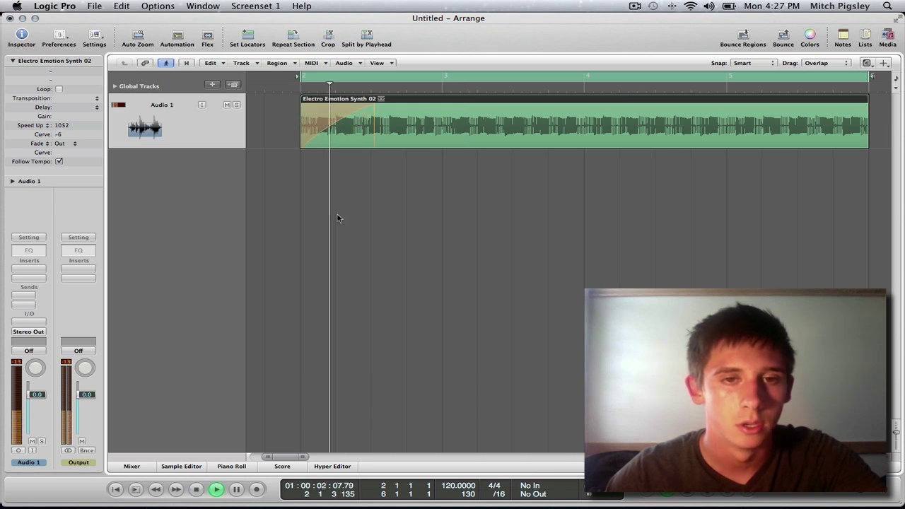
key("space")
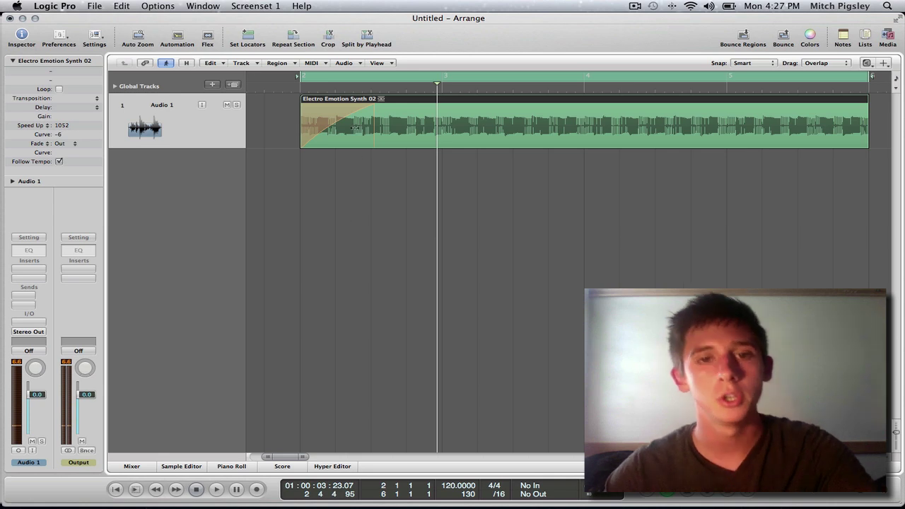
- Lengthen the opening Speed Up fade to 1998 and play it back
mouse_move(375, 135)
left_mouse_down()
mouse_move(374, 121)
mouse_move(326, 128)
left_mouse_up()
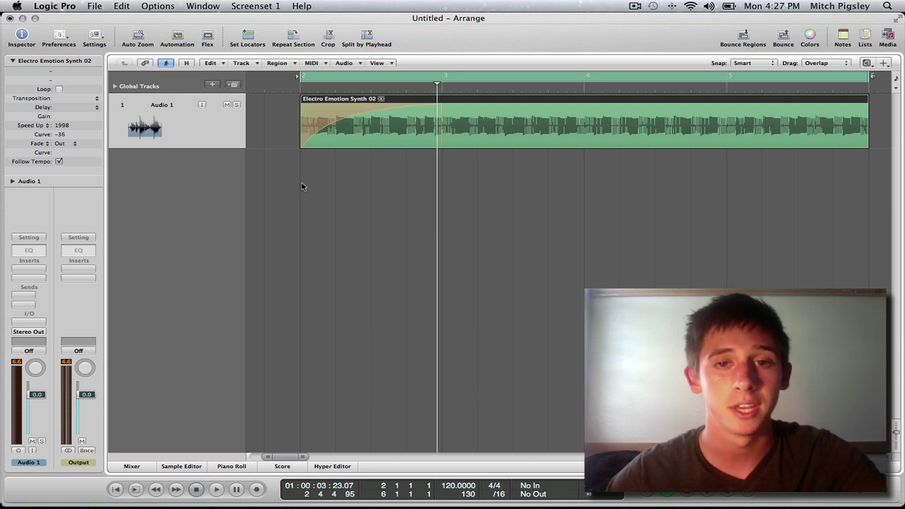
key("space")
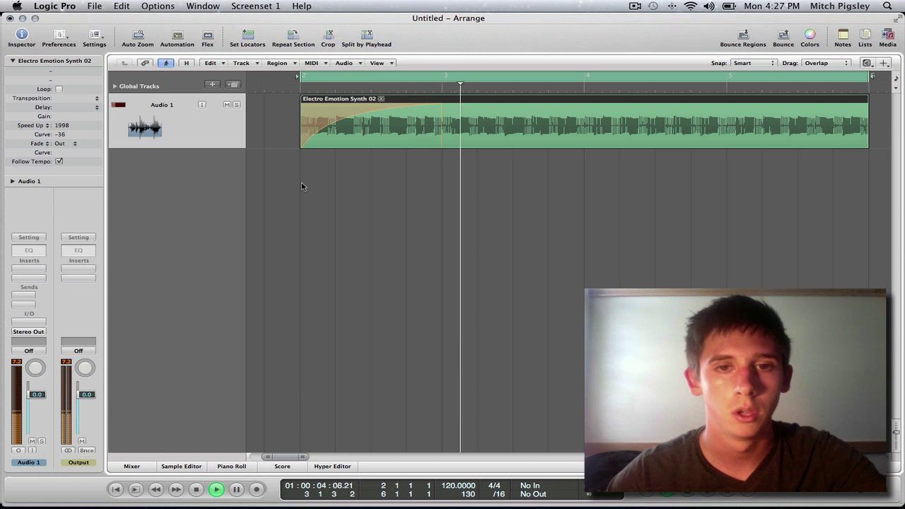
key("space")
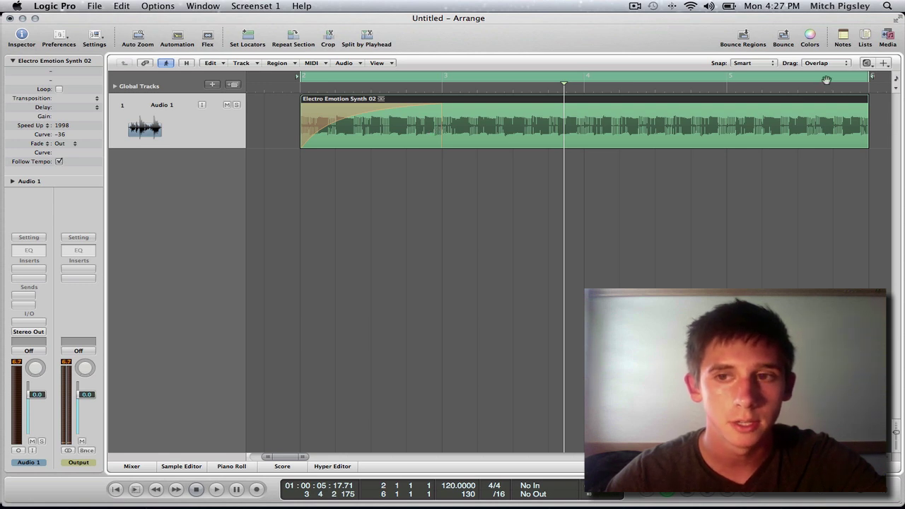
- Add a 2060 fade-out at the region's end, make it Slow Down, and curve it to -57
left_click_drag(864, 124, 722, 124)
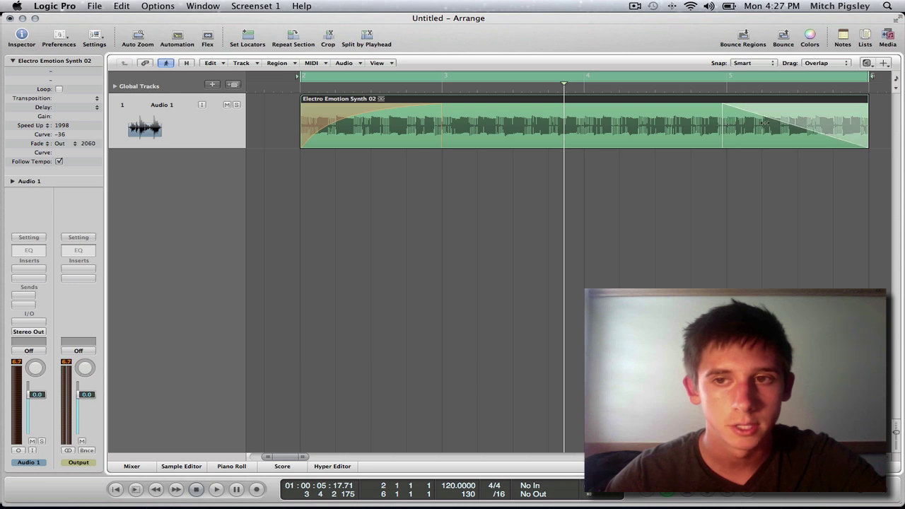
left_click(41, 143)
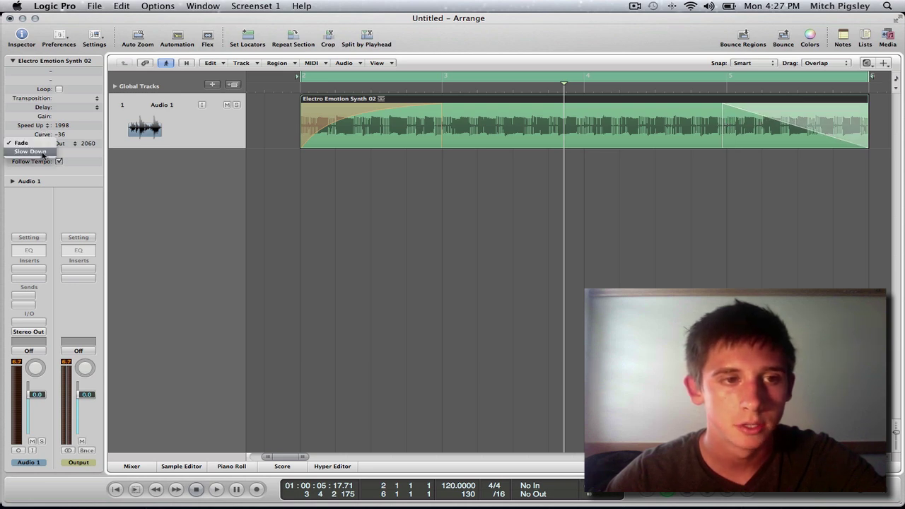
left_click(42, 154)
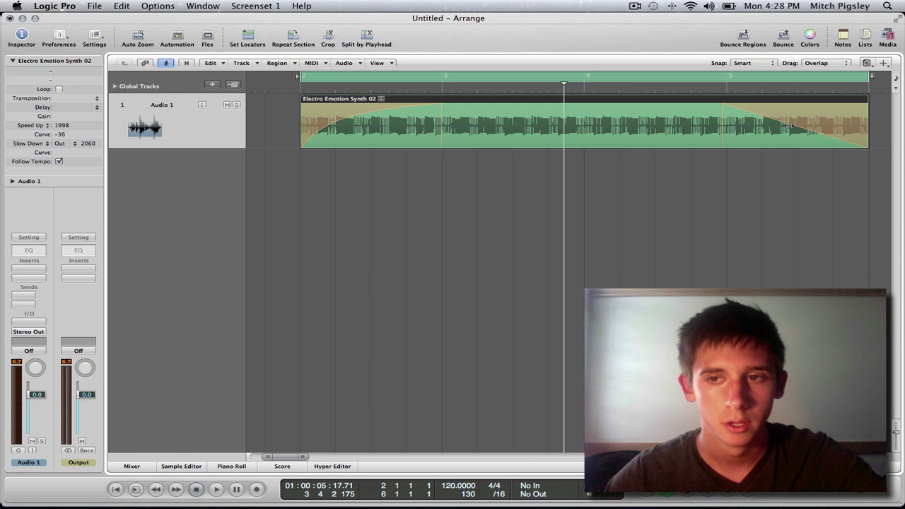
left_click_drag(787, 125, 822, 123)
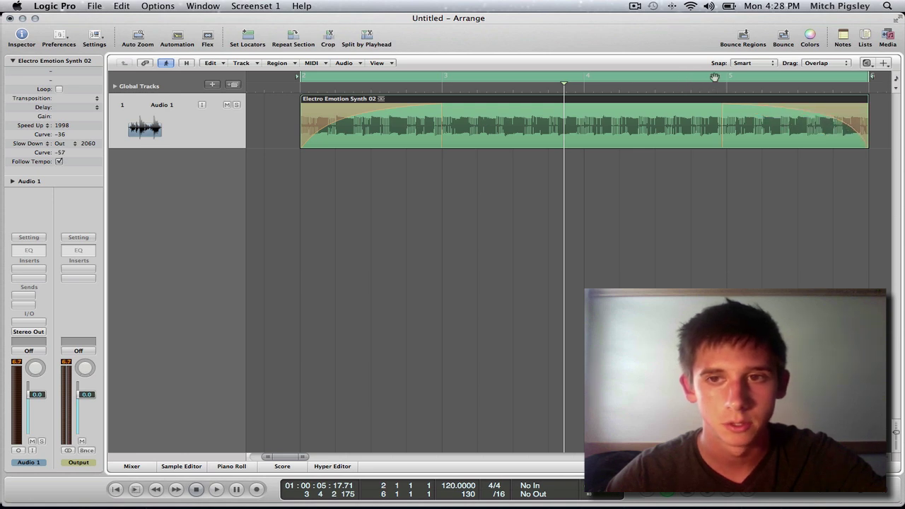
- Turn Cycle off and play the region from near bar 5 through its Slow Down fade-out
left_click(714, 77)
left_click(714, 90)
key("space")
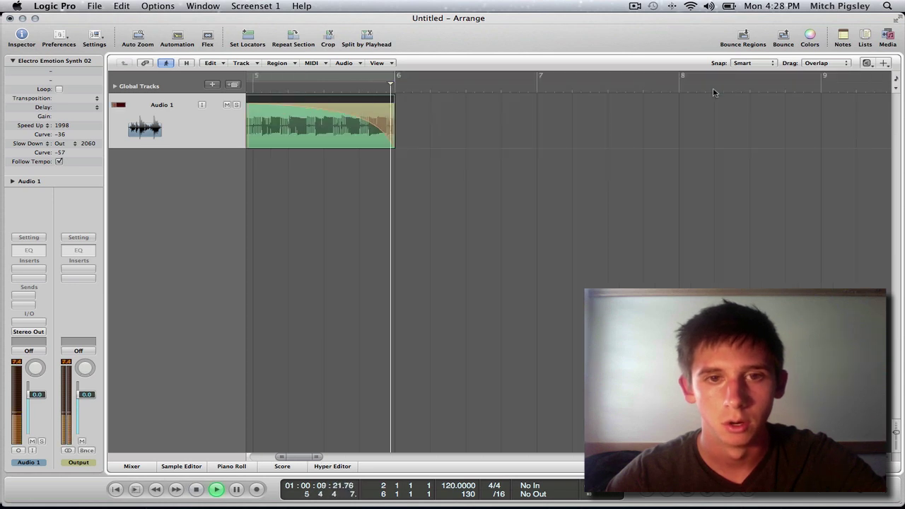
scroll(701, 96, "left", 10)
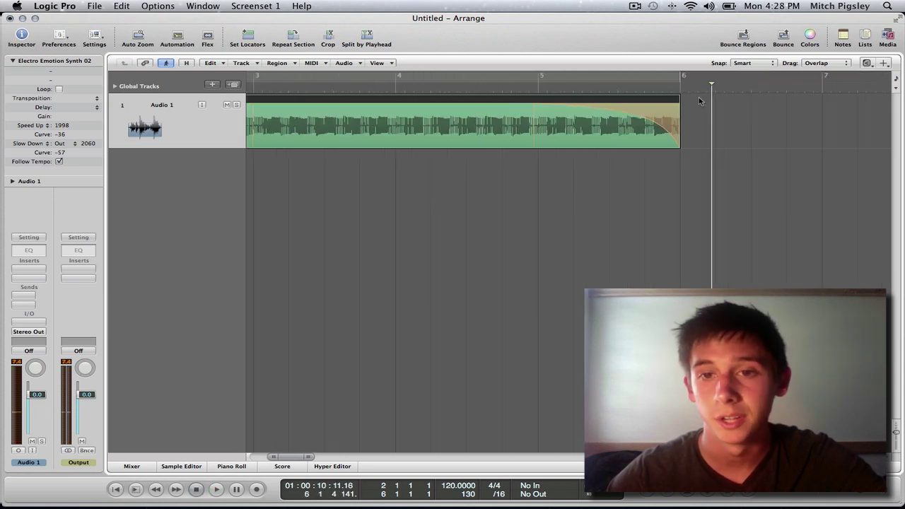
scroll(698, 101, "left", 5)
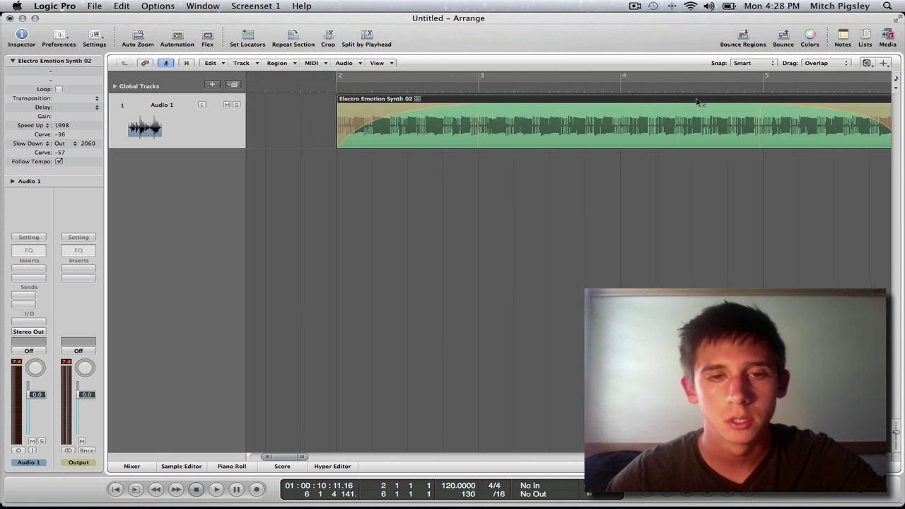